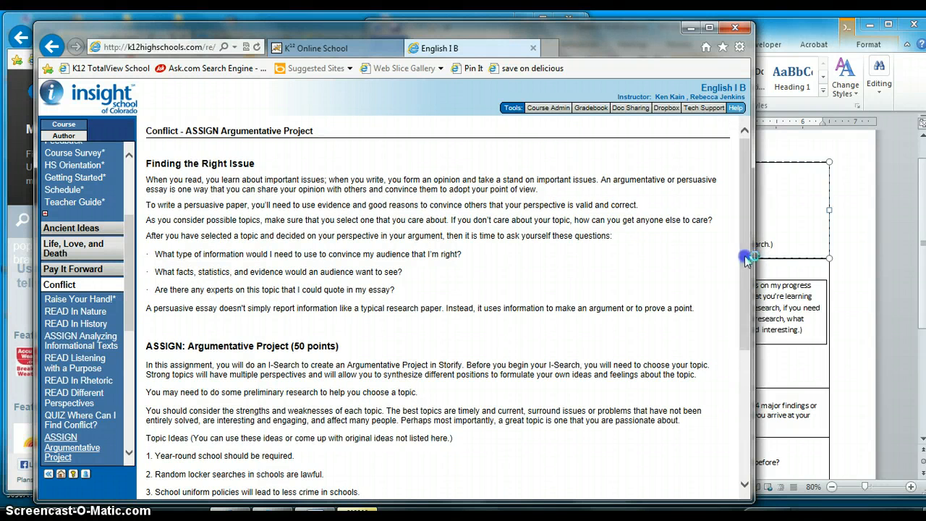
Review the Argumentative Project assignment's topic ideas and bring up the I-Search Instructions document in Word
drag(746, 264, 746, 367)
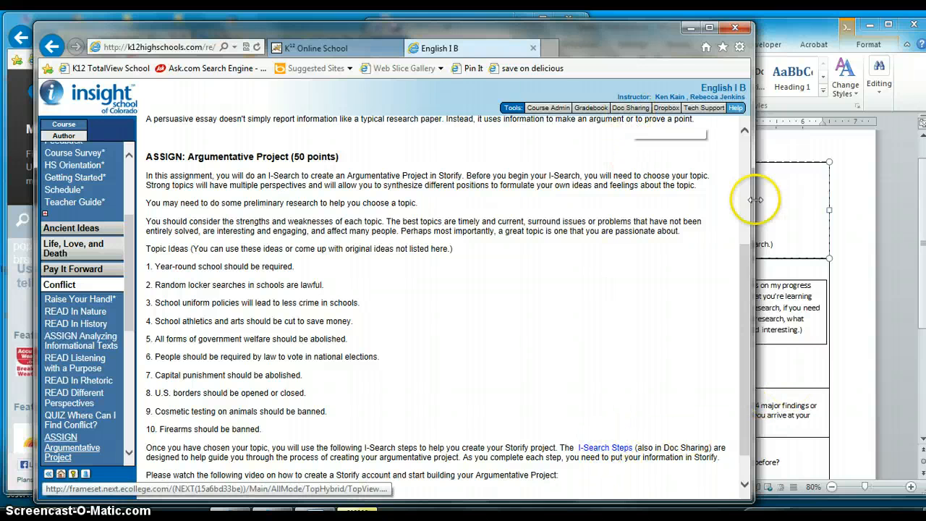
click(802, 232)
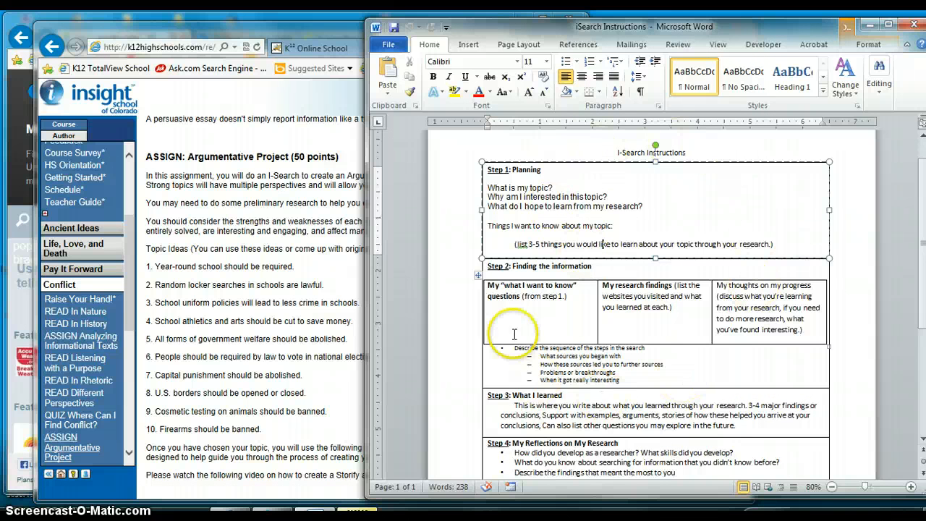
click(696, 148)
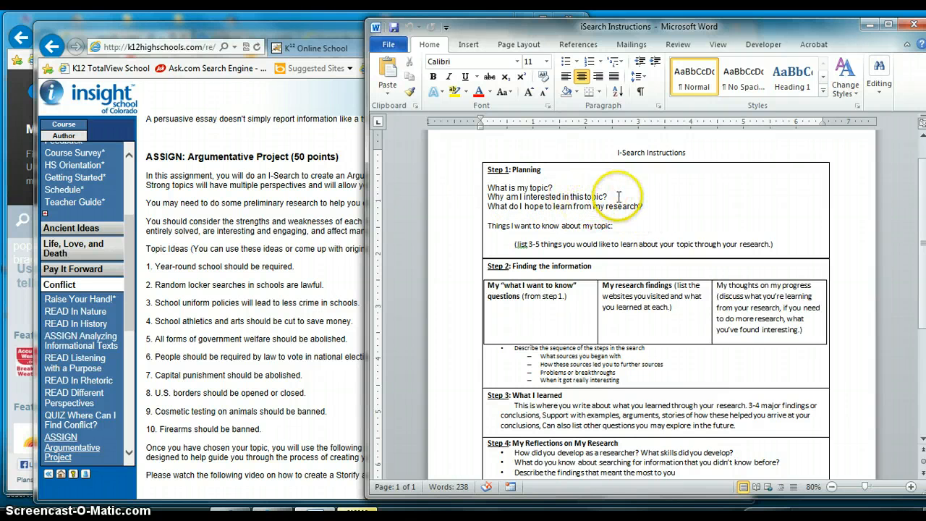
Switch to the Storify site, open the account sign-up form and go through its username, email and password fields
click(275, 22)
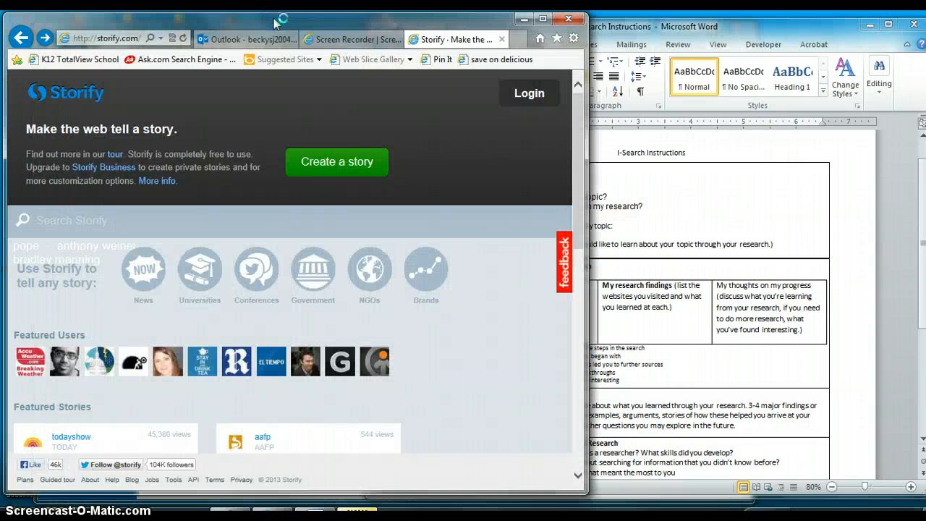
click(527, 96)
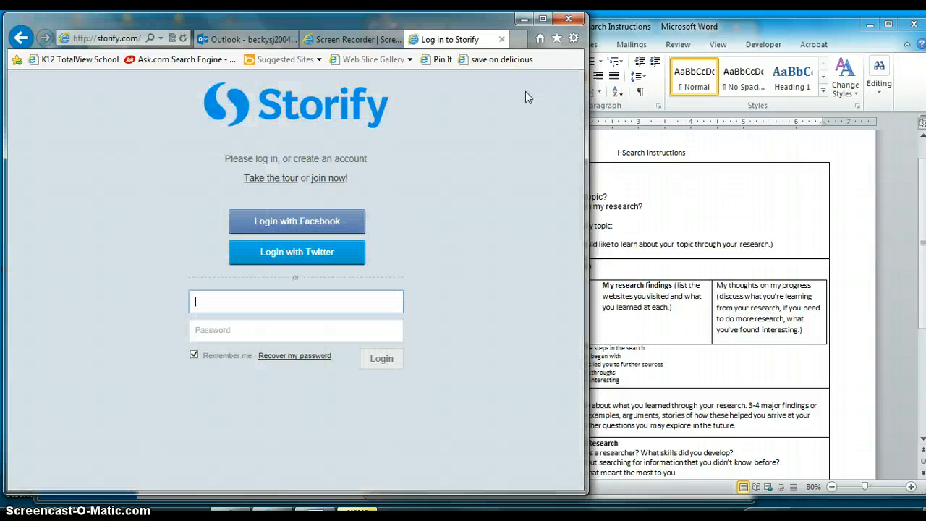
click(328, 178)
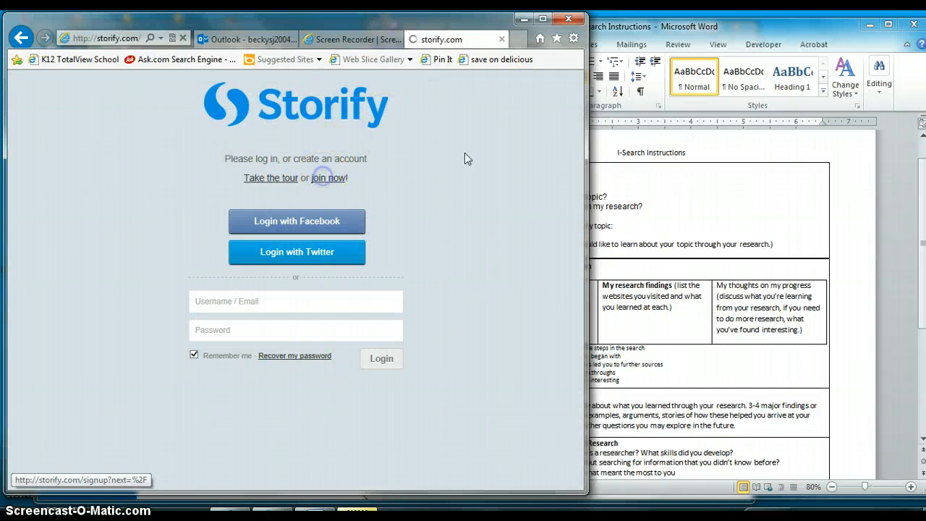
click(319, 326)
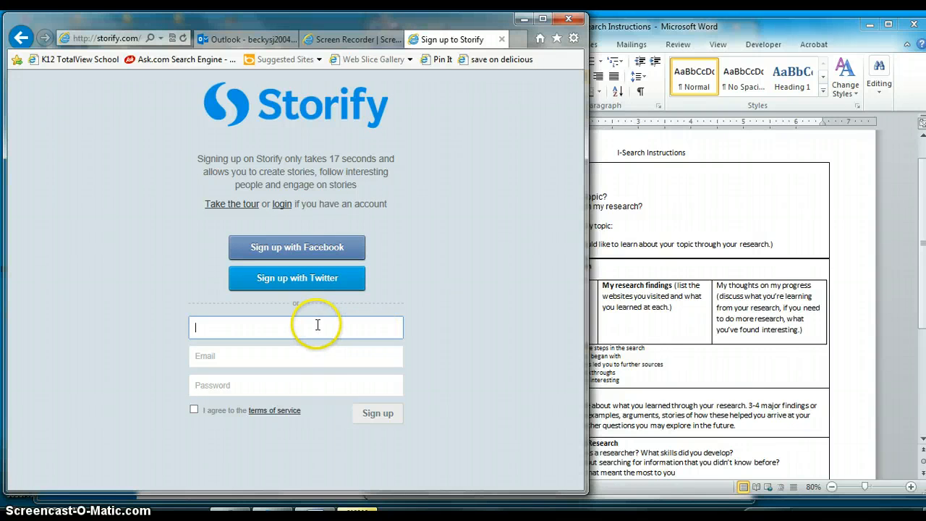
click(311, 356)
click(294, 384)
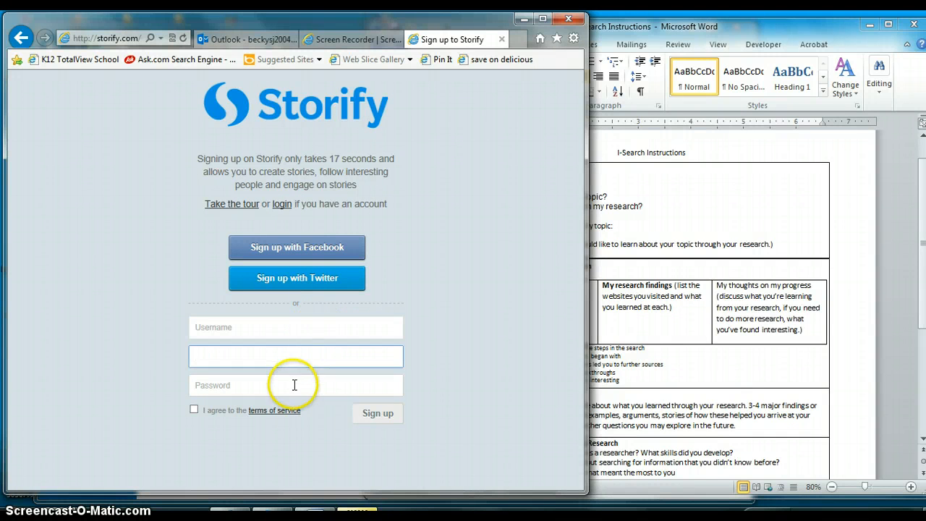
click(387, 408)
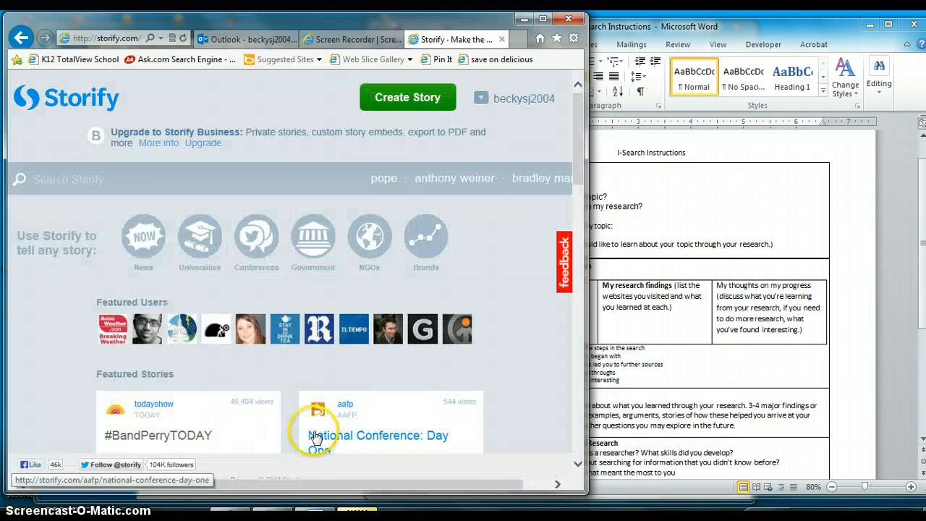
Open the account profile and view the published story "Global currency: it's a bad idea"
click(498, 99)
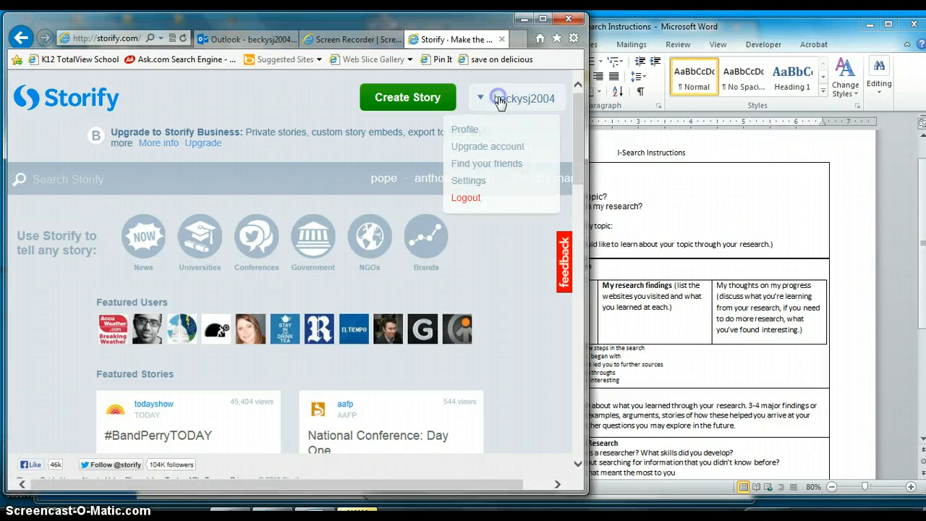
click(472, 130)
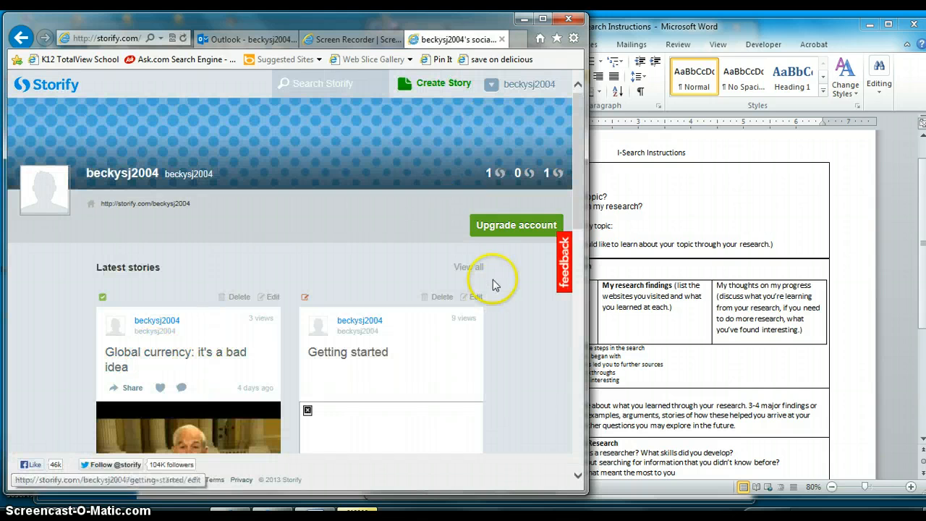
scroll(572, 217, down, 2)
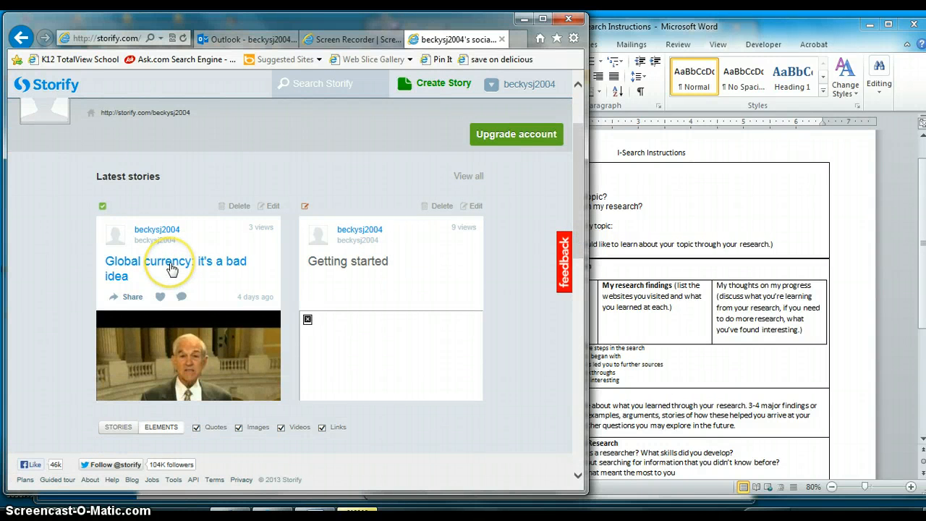
click(193, 258)
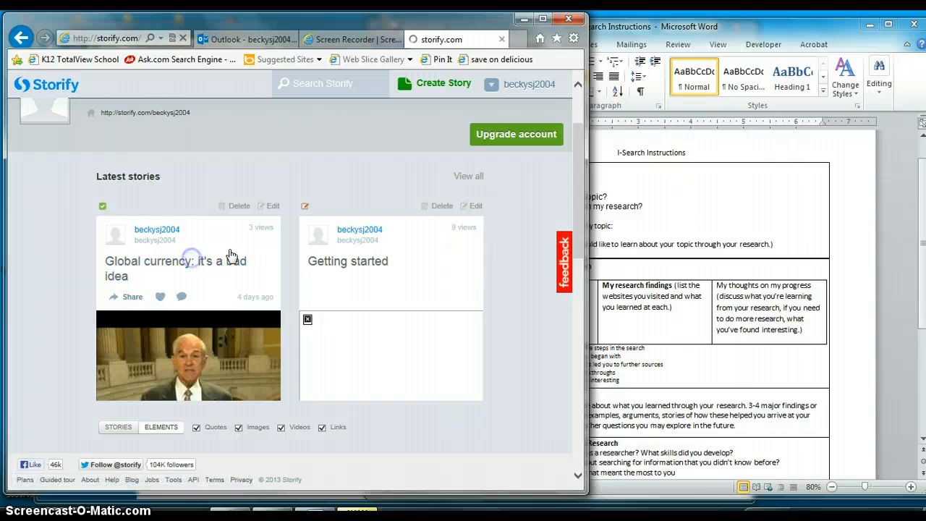
click(230, 257)
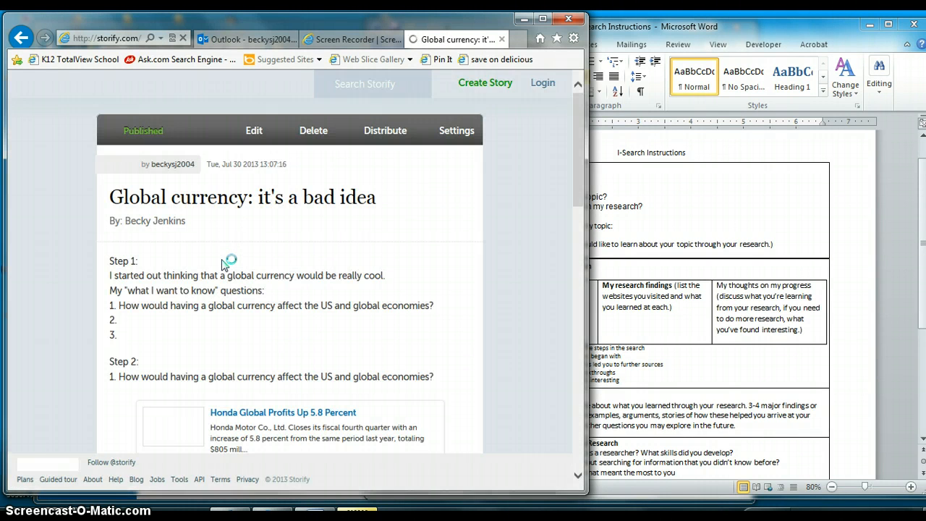
Open the global currency story for editing and widen the browser window to show the full editor
click(243, 135)
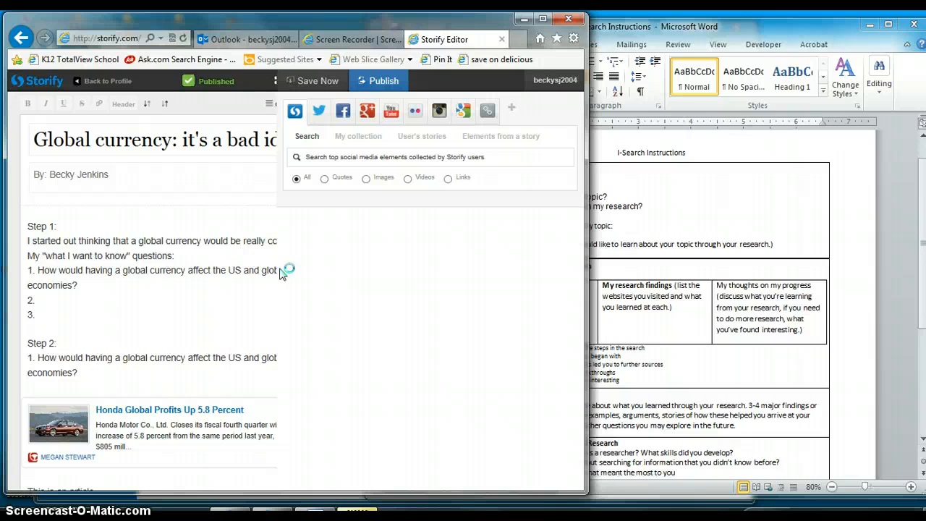
click(140, 247)
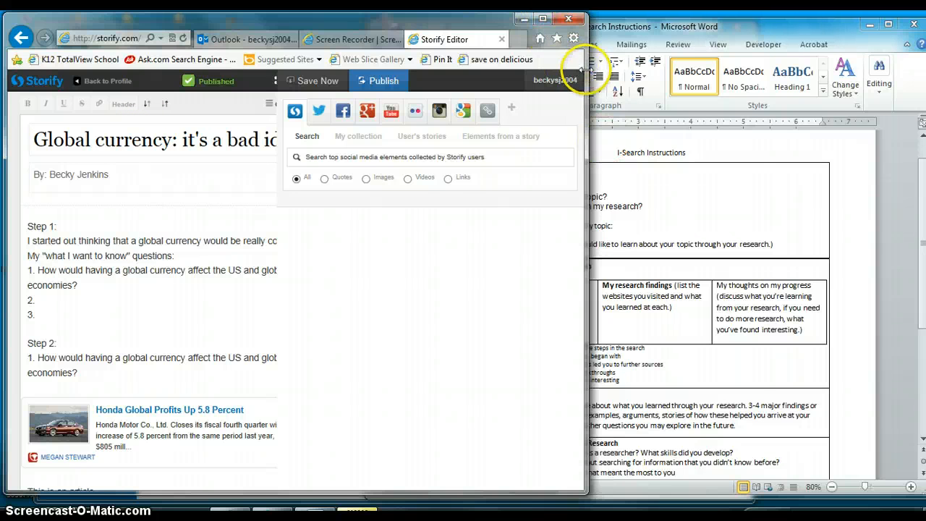
drag(587, 78, 780, 78)
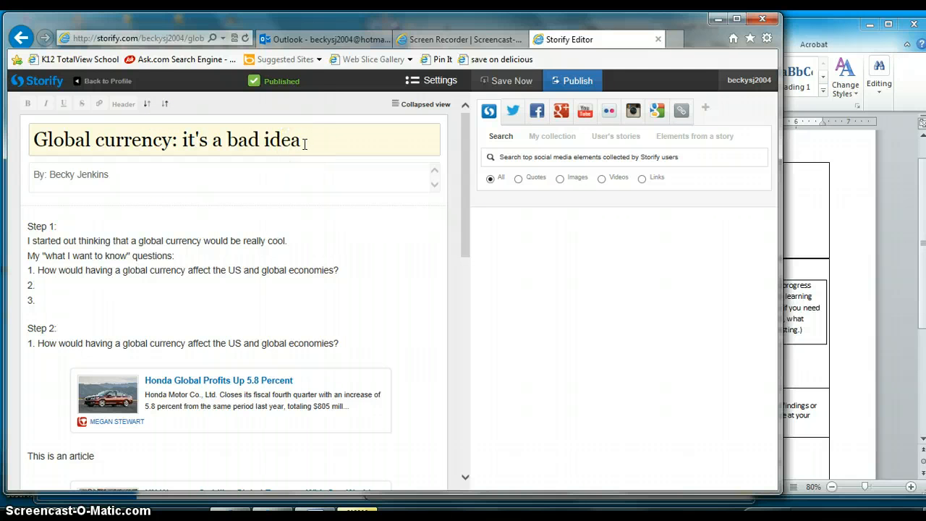
Compare the story's Step 1 and Step 2 sections with the planning and information-finding instructions in the Word document
click(800, 236)
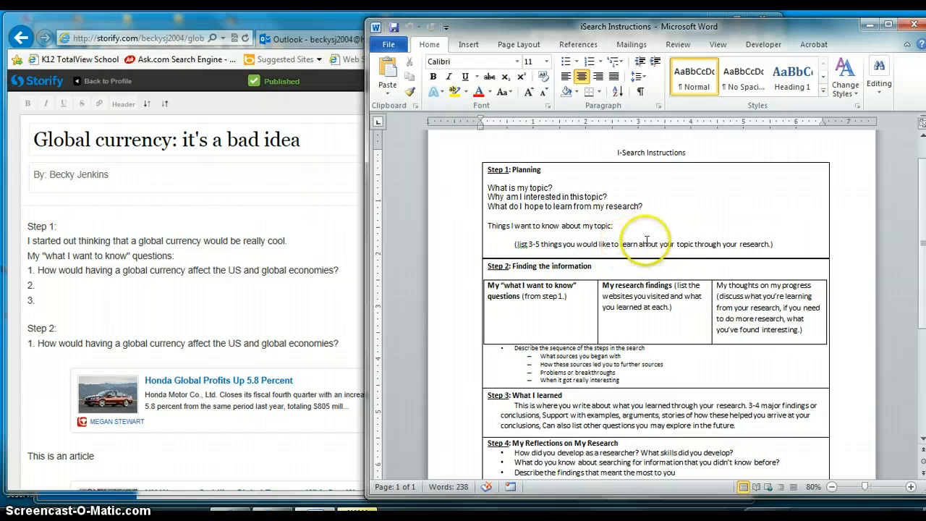
click(253, 272)
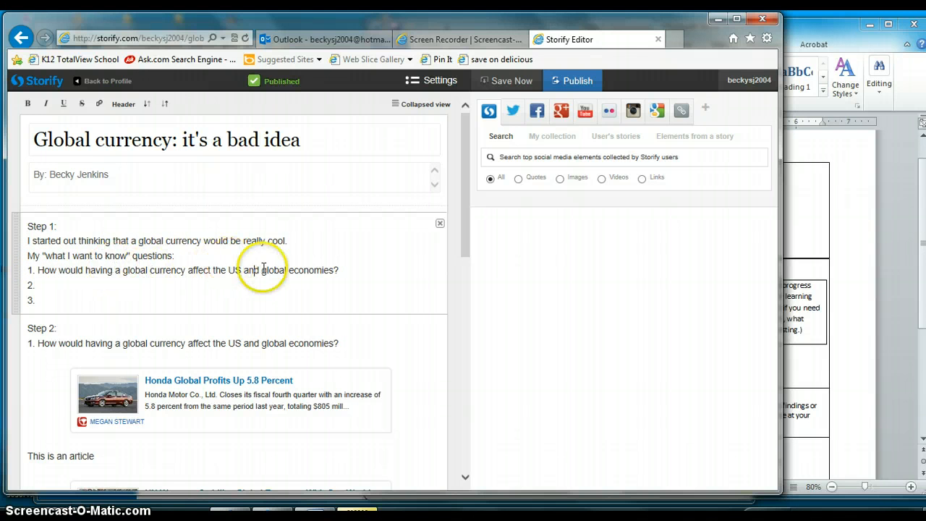
click(463, 247)
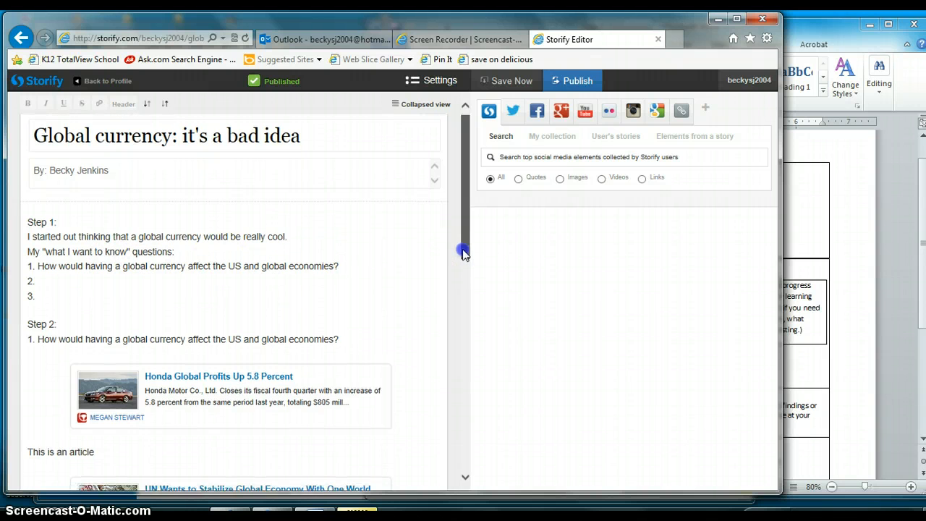
drag(462, 250, 463, 304)
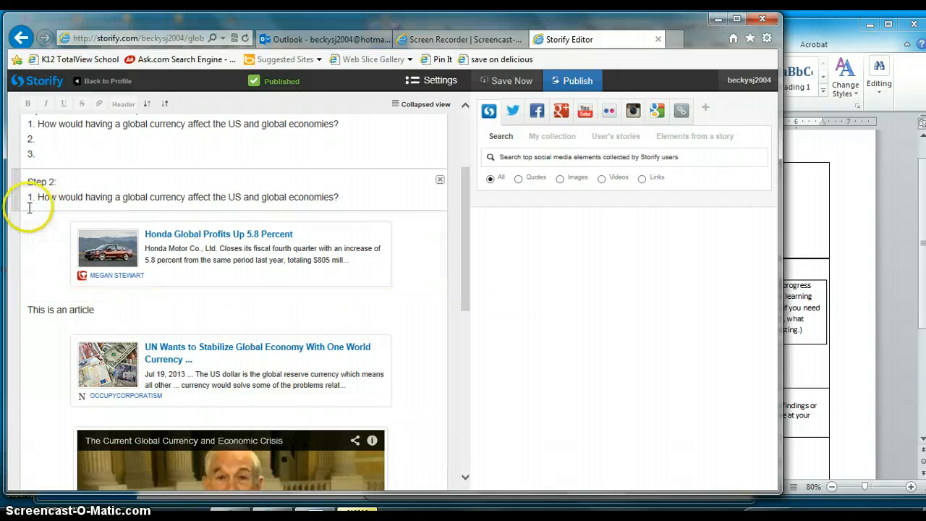
click(809, 281)
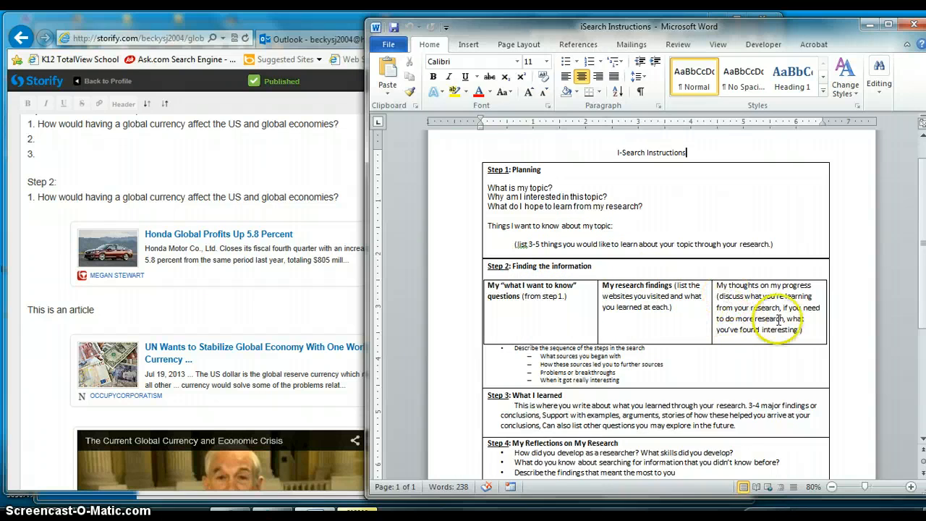
click(283, 314)
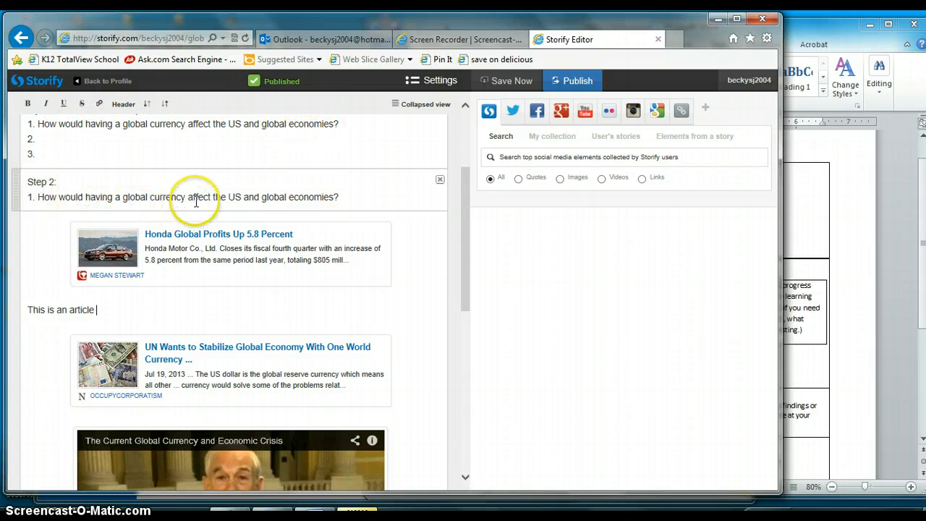
drag(461, 232, 468, 258)
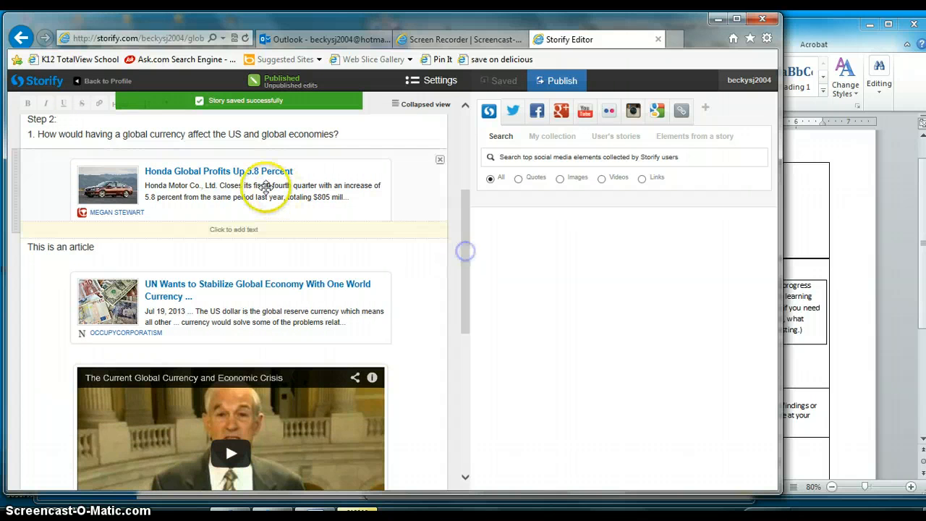
Search Google's web results for "global currencies" and add the Global Currencies article below the Honda article in Step 2
click(684, 160)
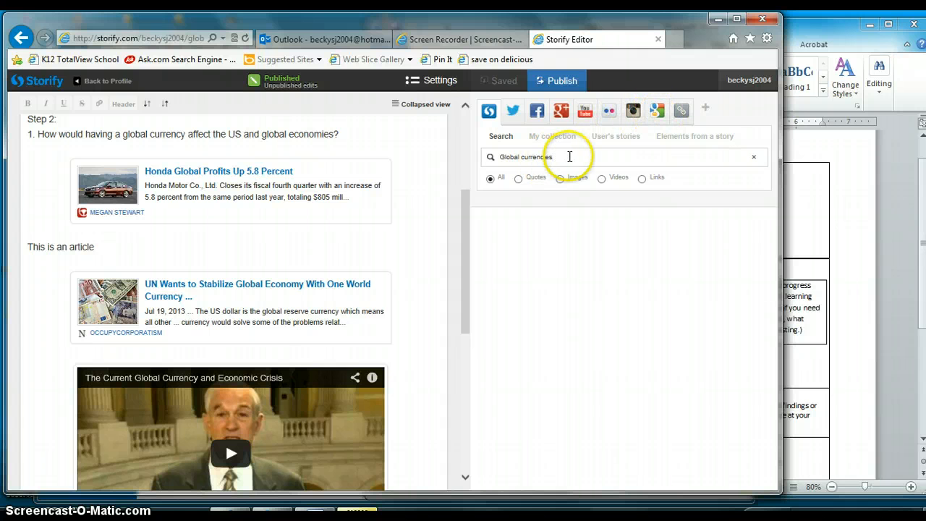
click(657, 122)
click(544, 159)
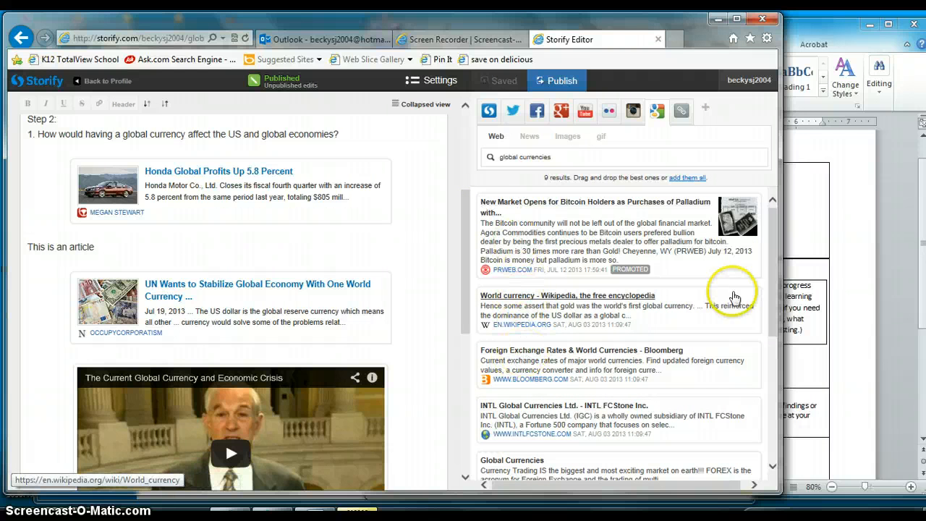
drag(767, 290, 767, 361)
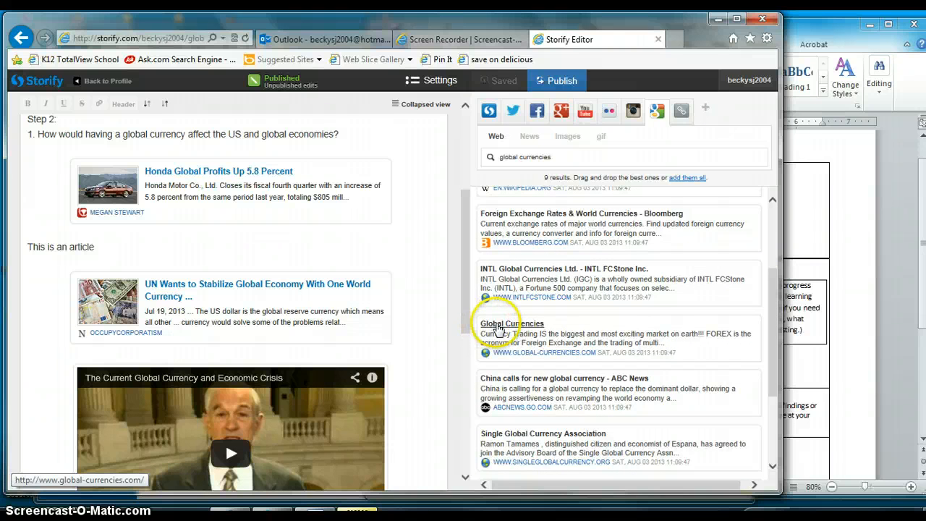
drag(509, 330, 283, 234)
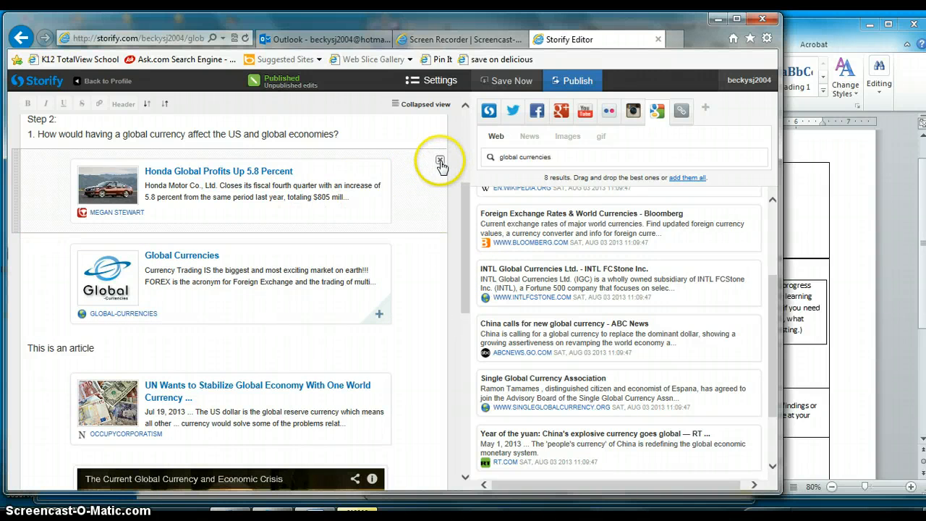
Remove the Honda Global Profits article and the UN Wants to Stabilize Global Economy article from the story
click(439, 162)
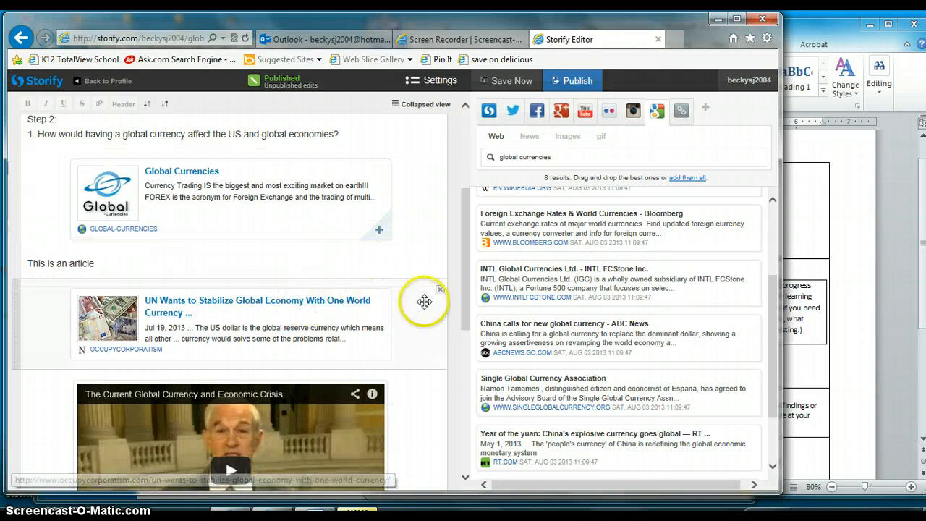
click(439, 290)
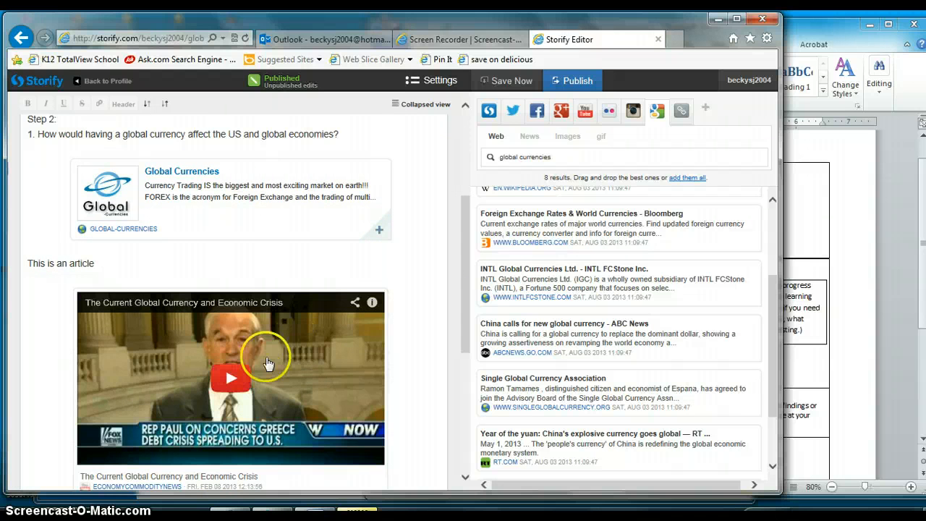
Review the story's questions, video, research findings and progress thoughts, and return to the I-Search Instructions in Word to read Step 3
drag(465, 267, 465, 286)
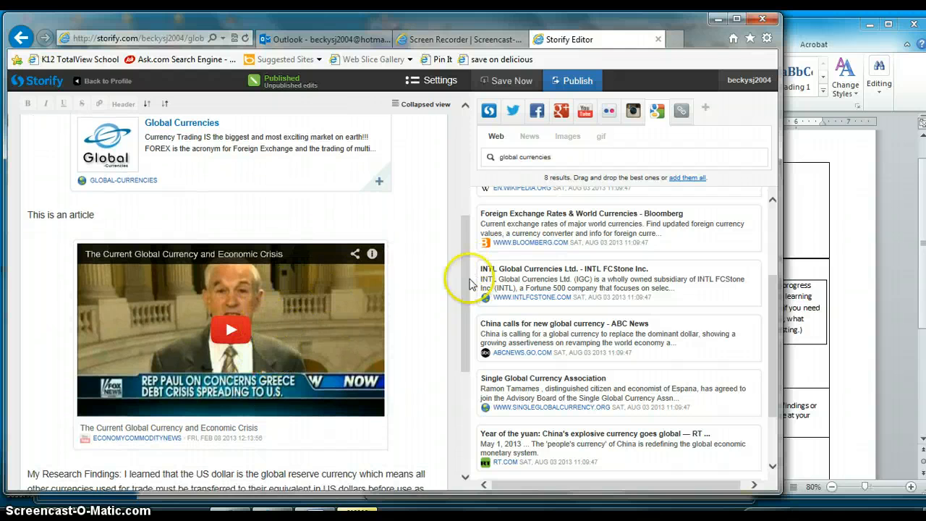
drag(467, 281, 467, 229)
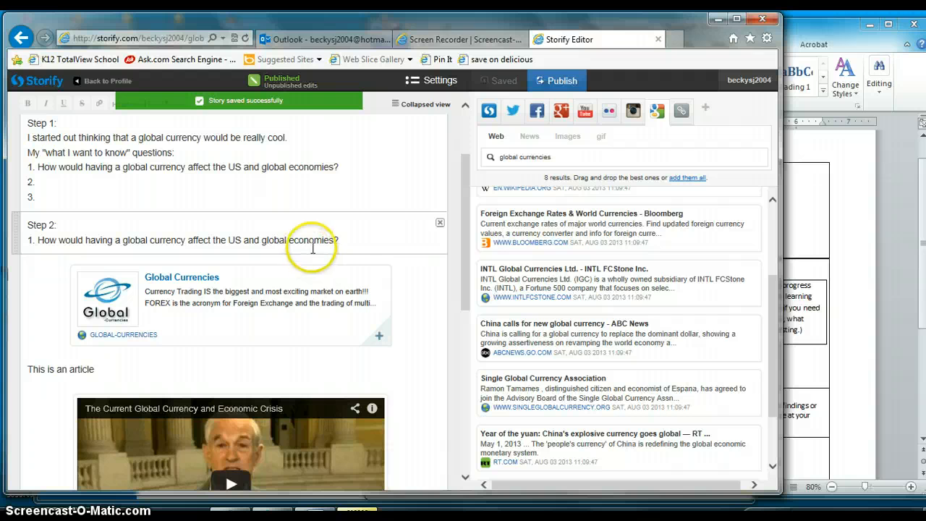
drag(465, 248, 465, 276)
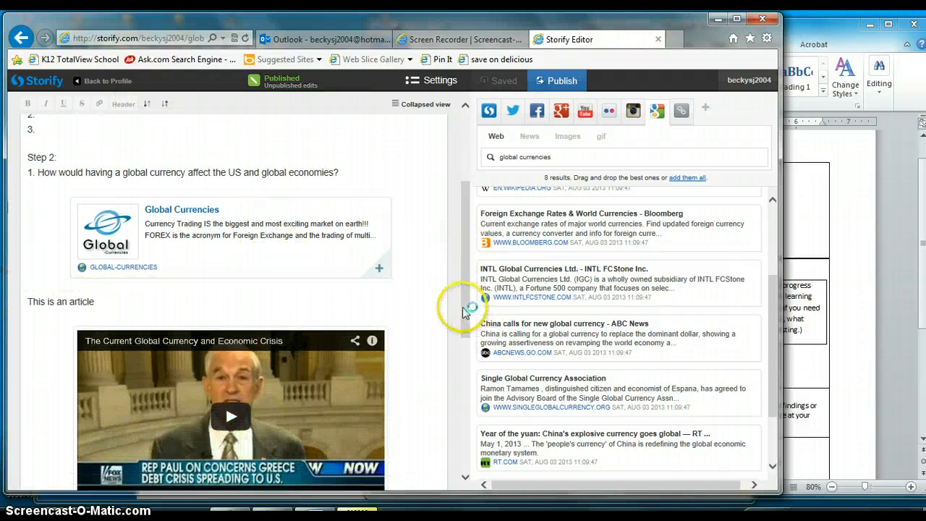
drag(467, 312, 468, 482)
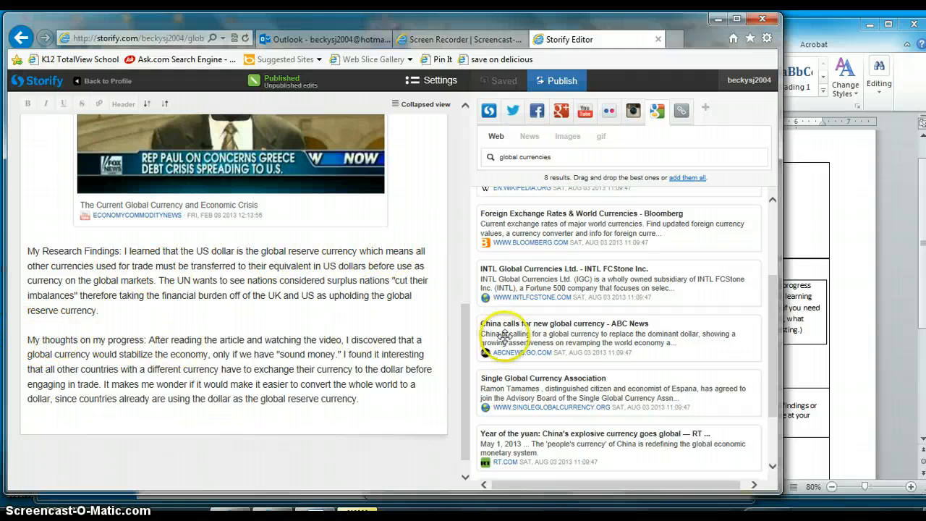
click(803, 279)
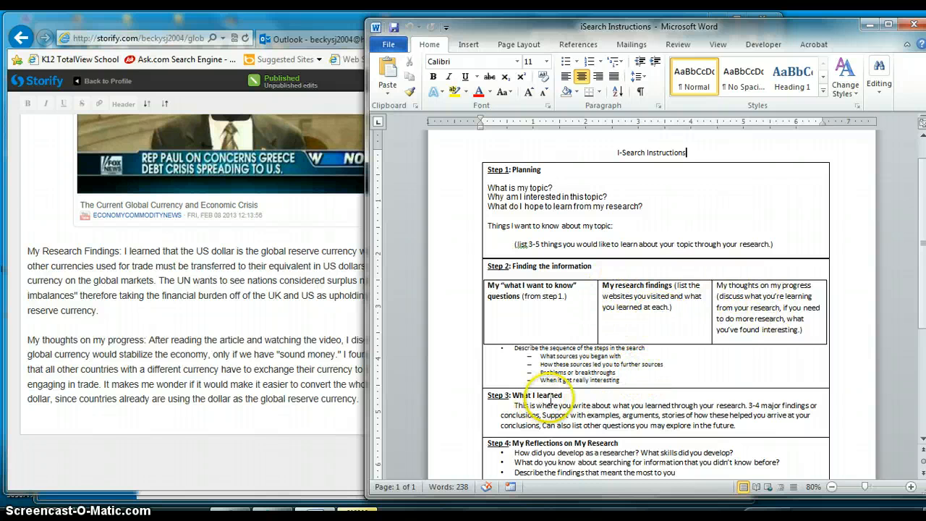
Add the heading "Step 3: What I learned" below the progress thoughts at the end of the Storify story
scroll(922, 309, down, 1)
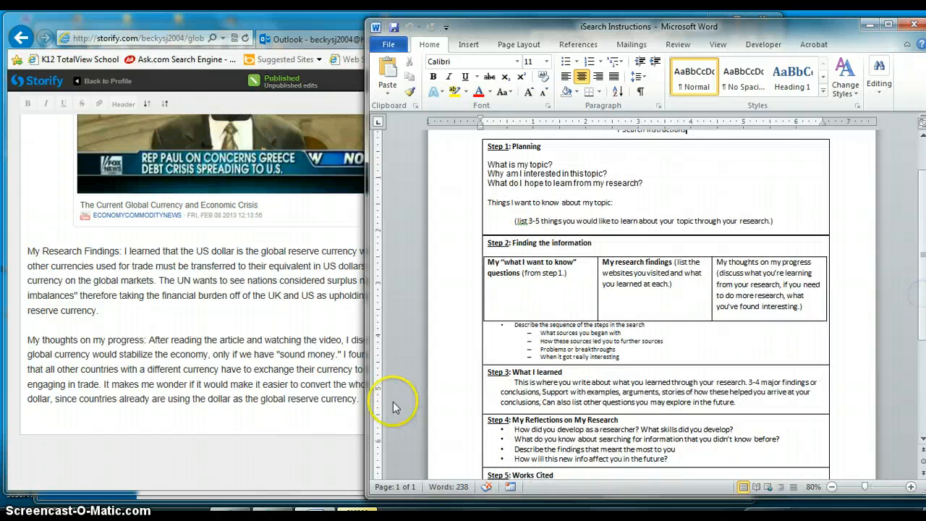
click(355, 413)
scroll(461, 445, down, 1)
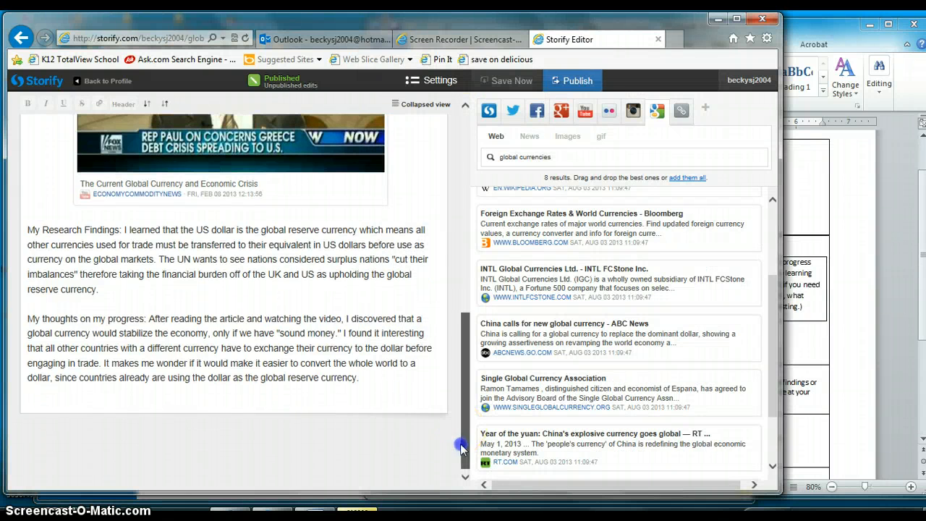
drag(460, 445, 460, 445)
click(323, 400)
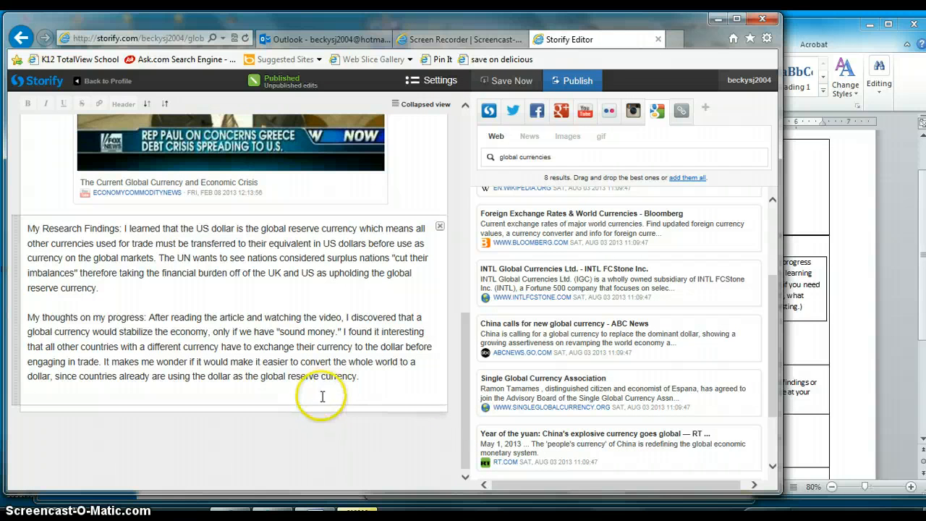
key(Return)
key(Return)
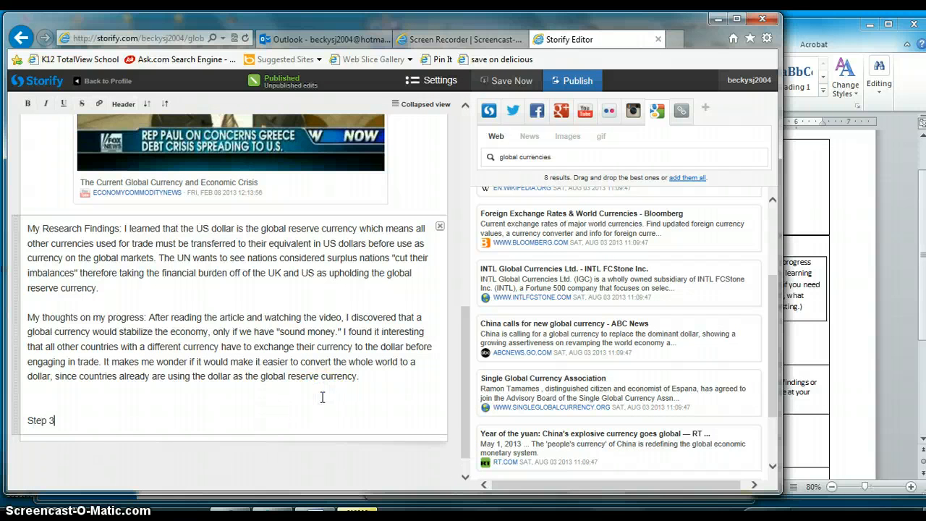
click(809, 335)
click(236, 421)
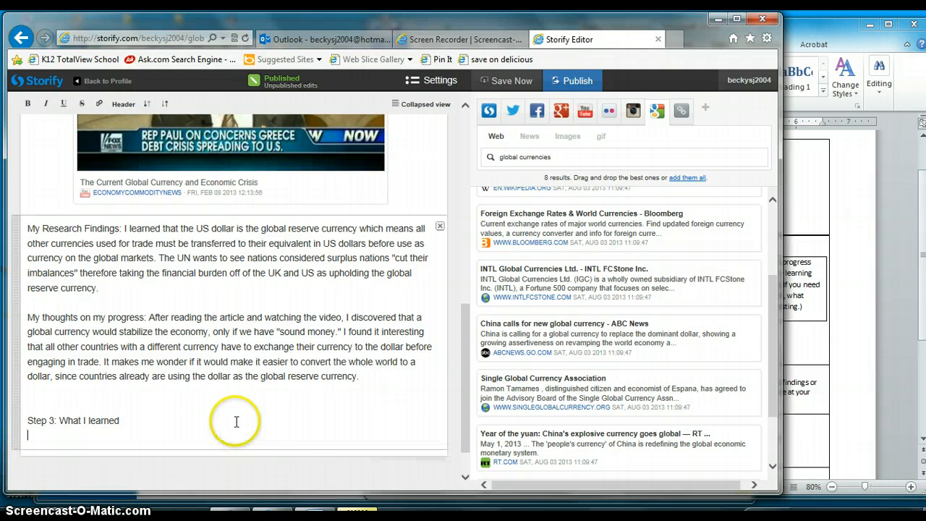
Compare the Step 3, Step 4 and Step 5 instructions in the Word document with the end of the Storify story
click(806, 329)
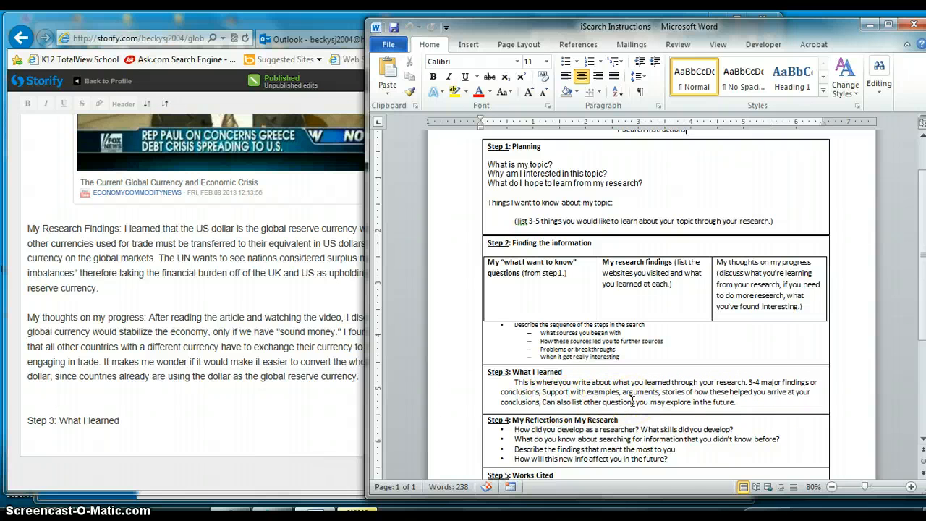
click(152, 427)
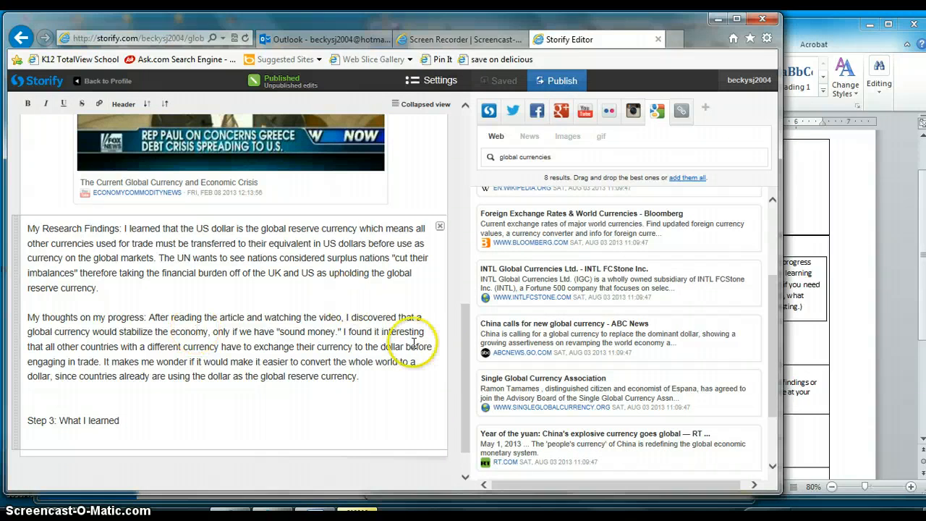
drag(465, 351, 456, 388)
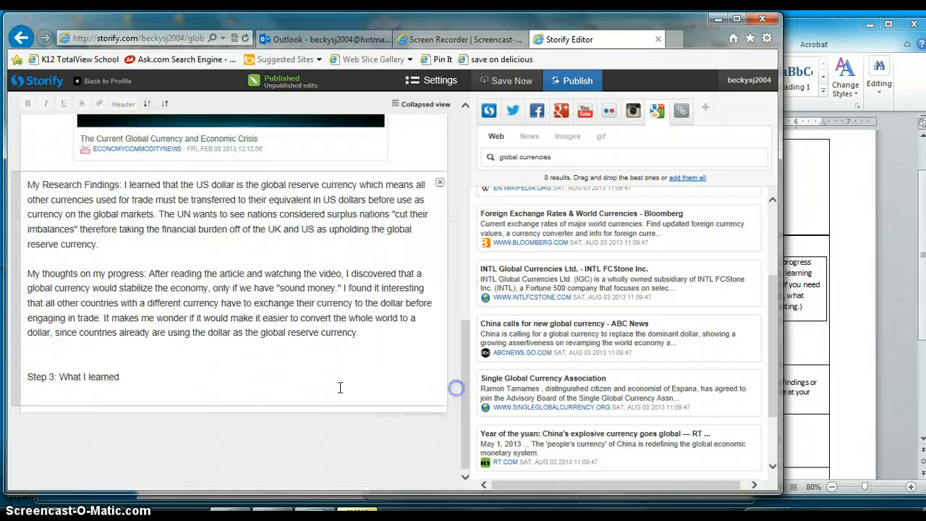
click(810, 364)
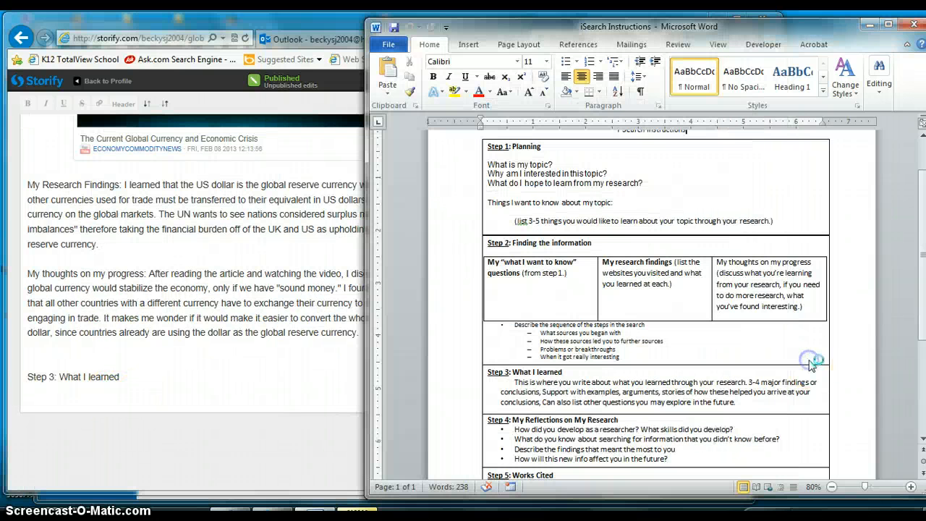
drag(921, 301, 922, 333)
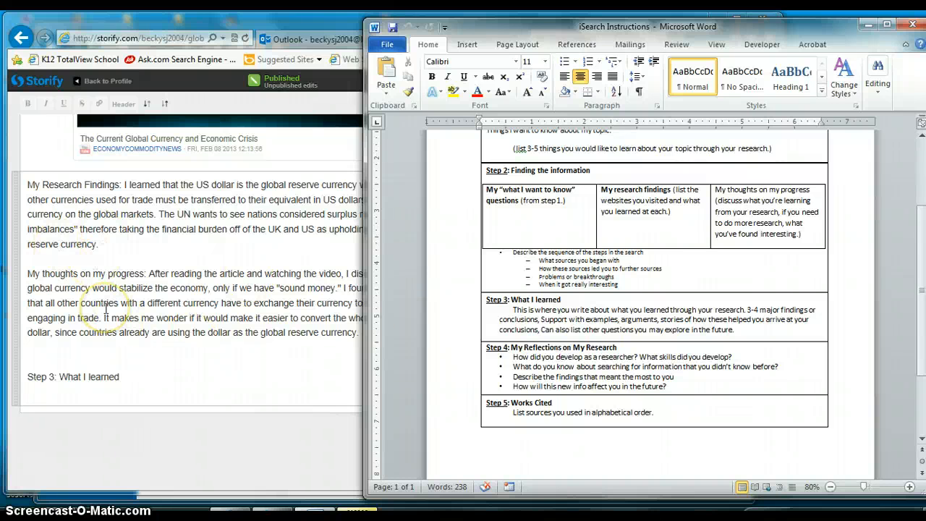
click(157, 396)
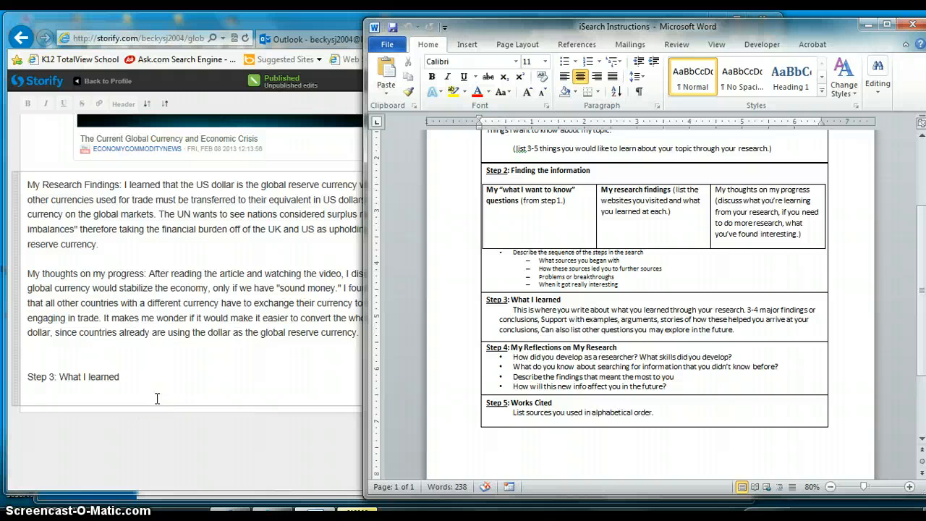
click(157, 399)
mouse_move(465, 374)
mouse_down()
mouse_move(472, 168)
mouse_move(467, 379)
mouse_up()
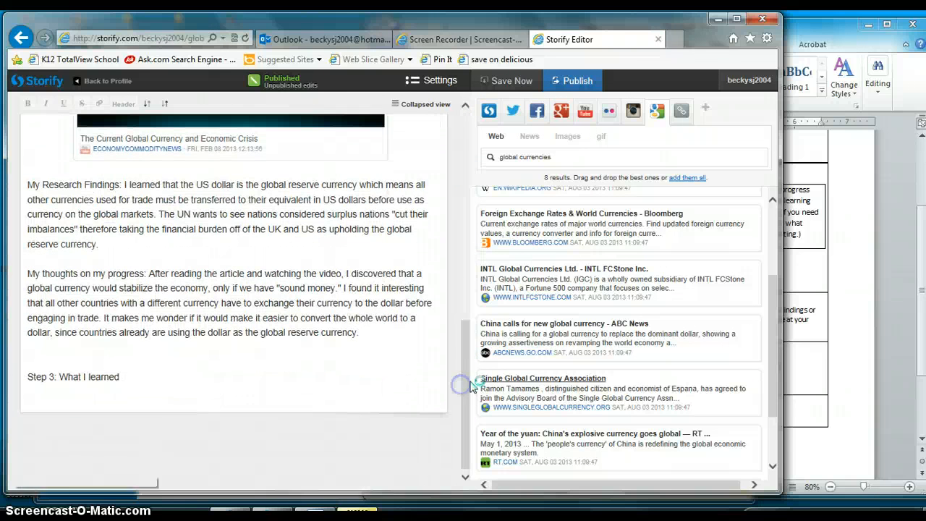
click(838, 432)
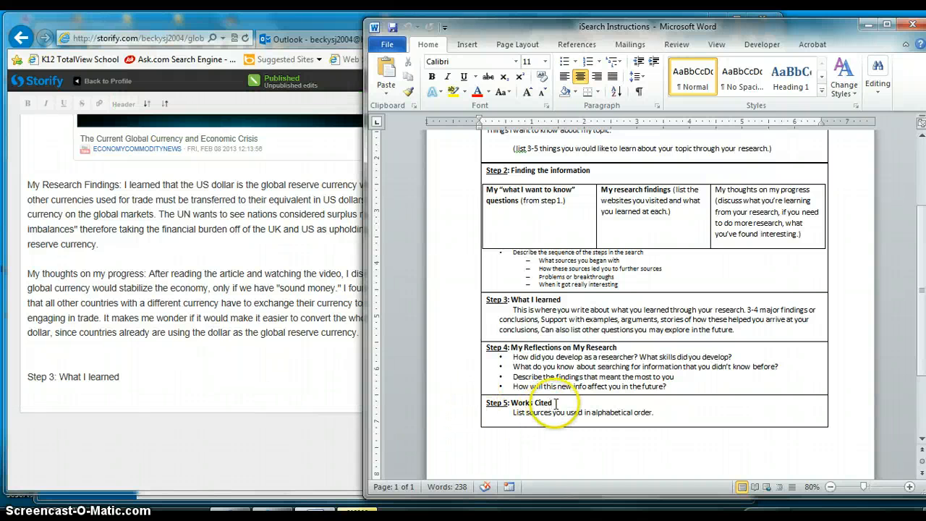
Add a "Step 5" line at the end of the Storify story and copy the web address of the Global Currencies article's site
click(257, 366)
key(Return)
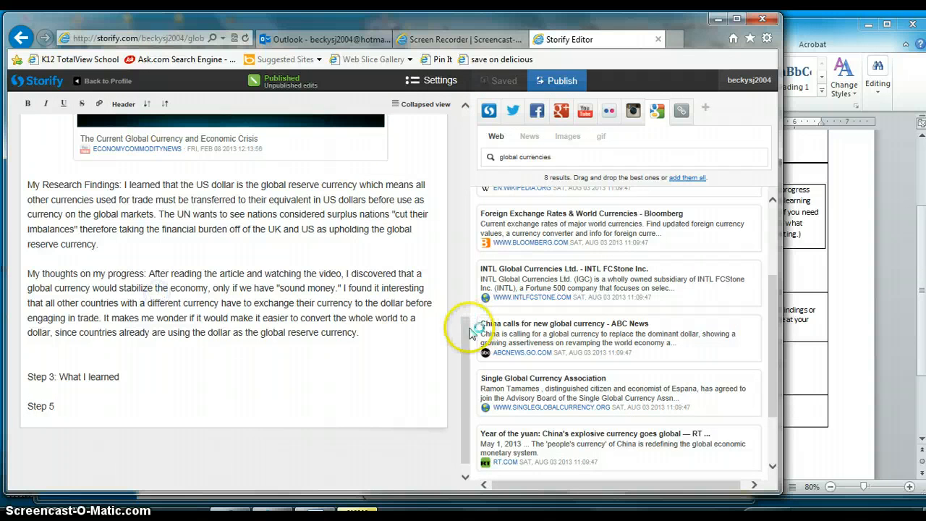
drag(467, 322, 457, 196)
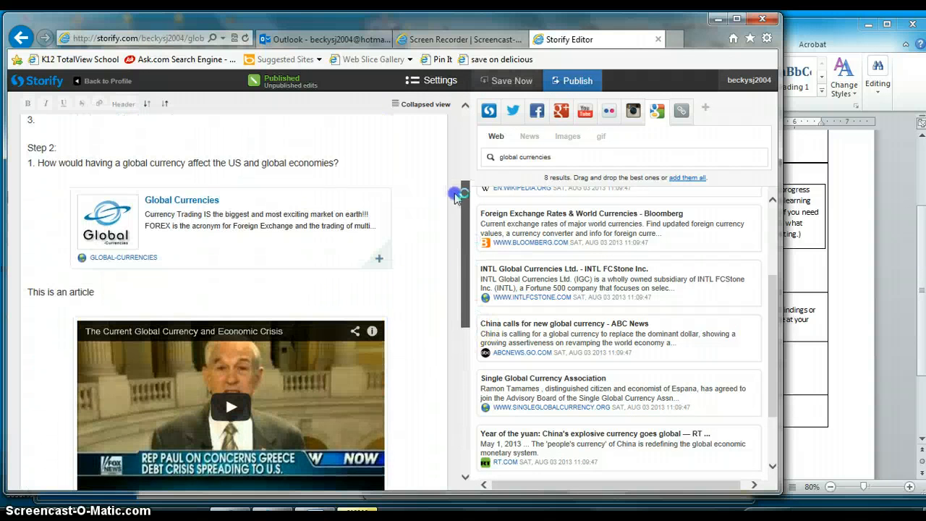
click(208, 207)
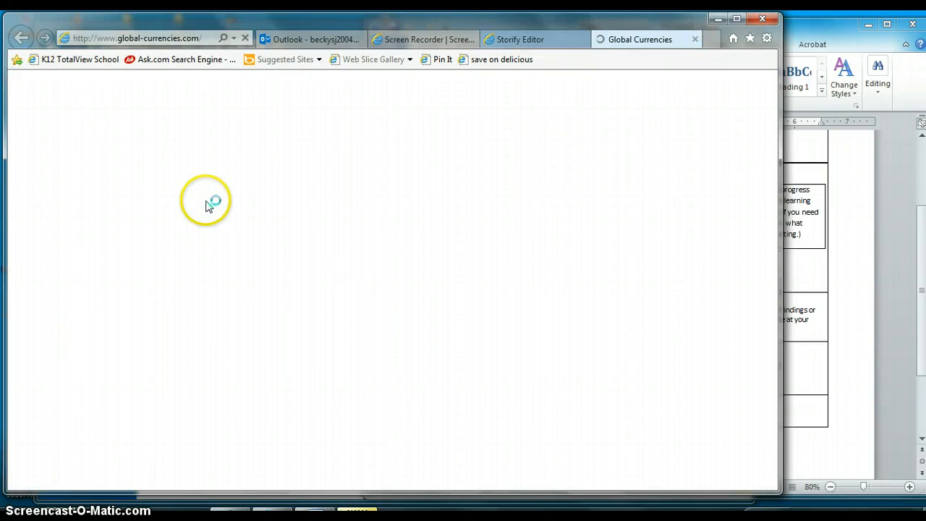
click(169, 38)
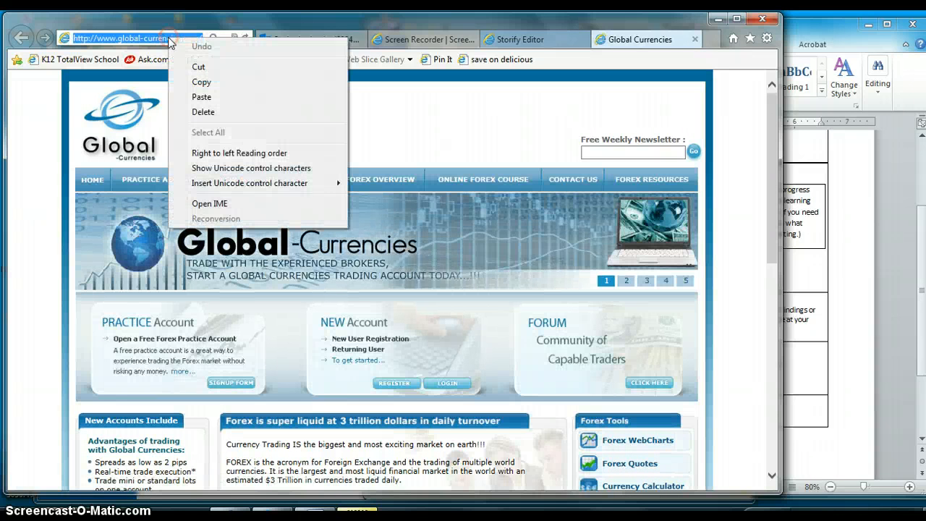
click(201, 82)
click(534, 39)
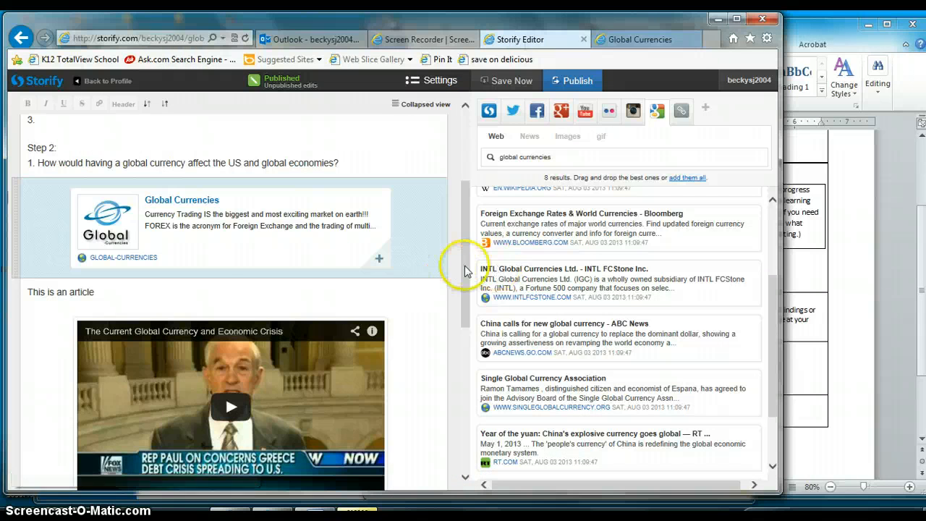
drag(467, 268, 467, 402)
click(302, 438)
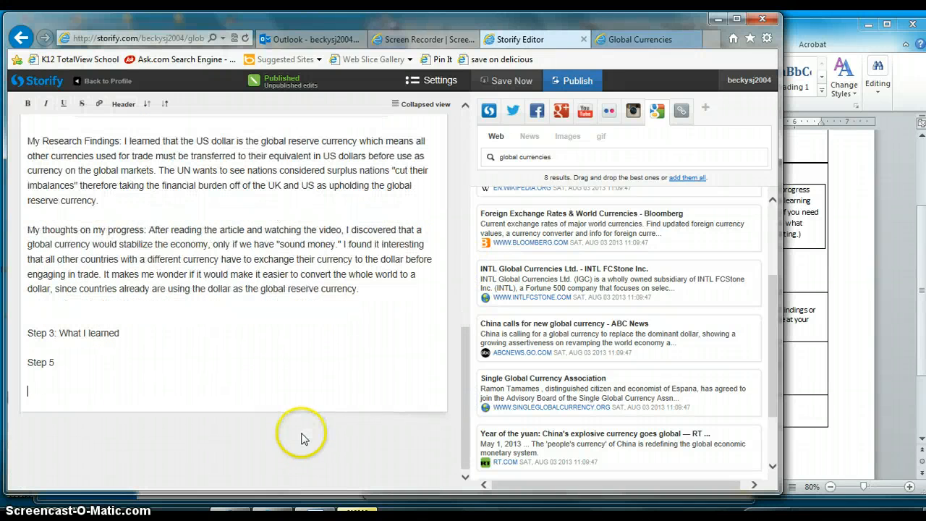
key(ctrl+v)
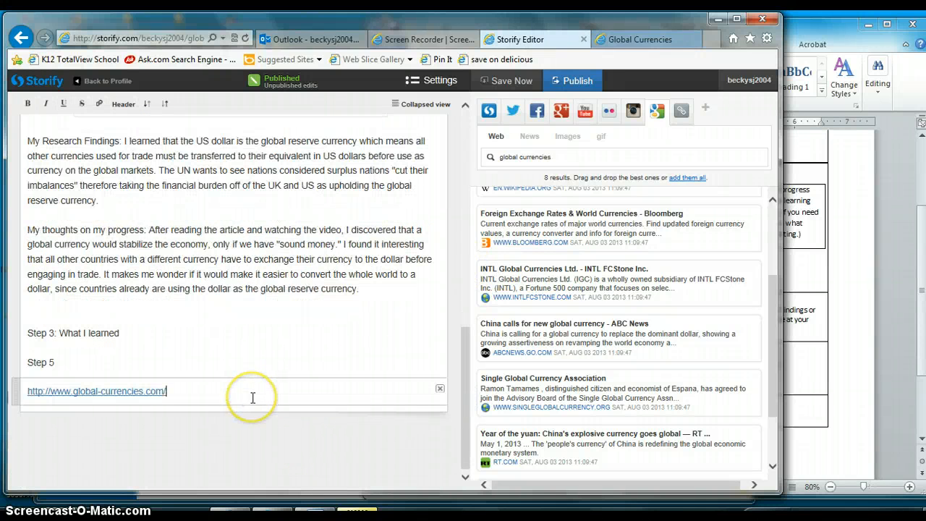
key(Return)
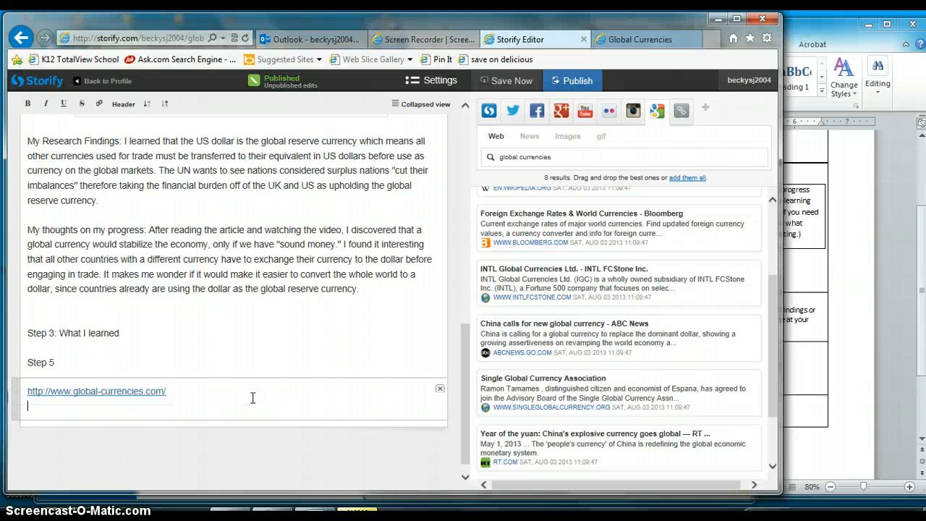
click(94, 360)
text(:)
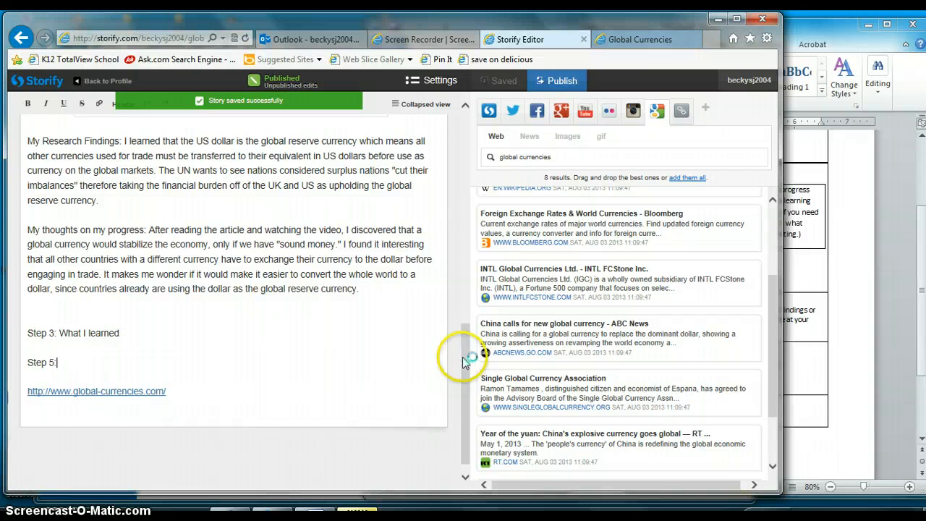
Publish the "Global currency: it's a bad idea" story and view the published version
drag(462, 357, 463, 142)
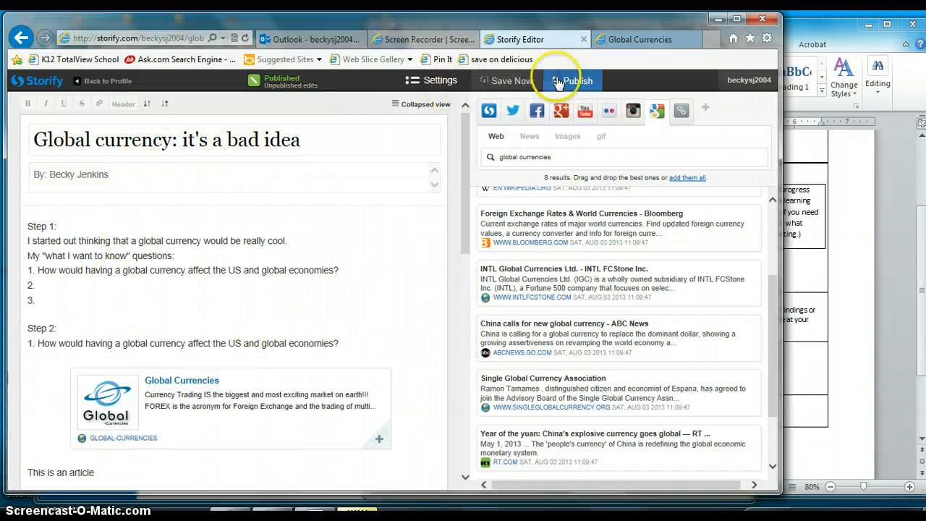
click(579, 81)
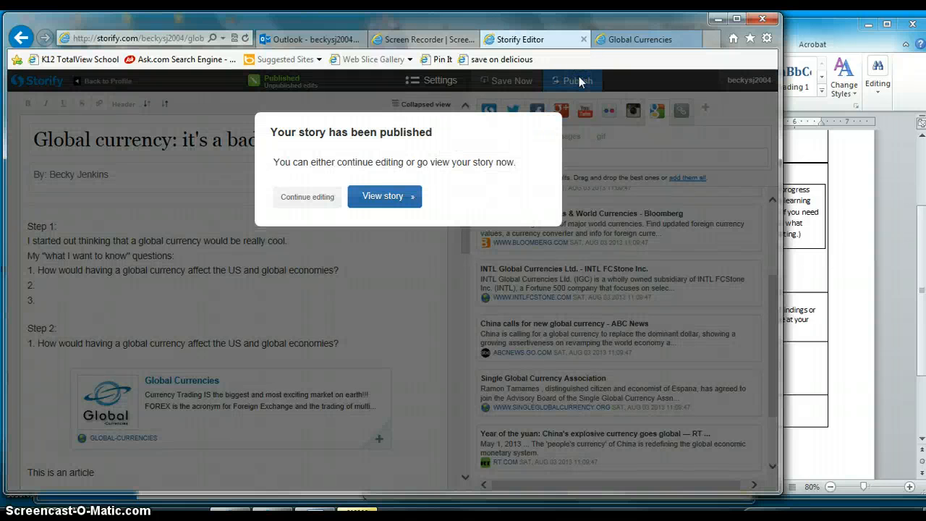
click(381, 196)
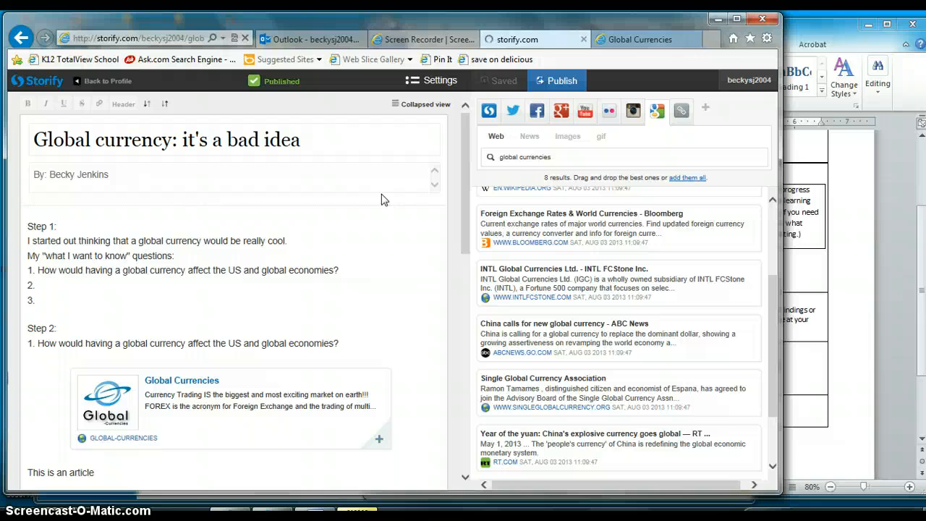
scroll(382, 194, down, 3)
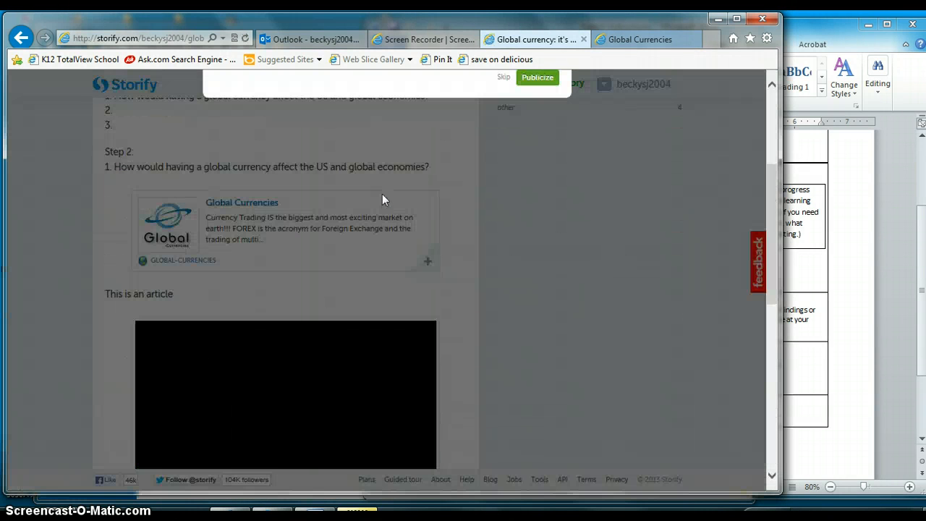
scroll(764, 192, up, 3)
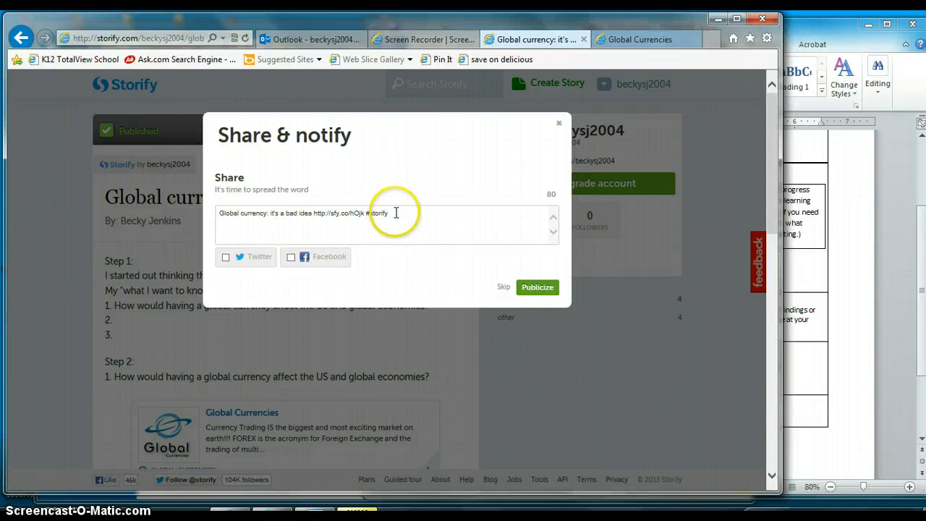
Copy the full share message containing the story's link from the Share & notify dialog
drag(392, 213, 278, 209)
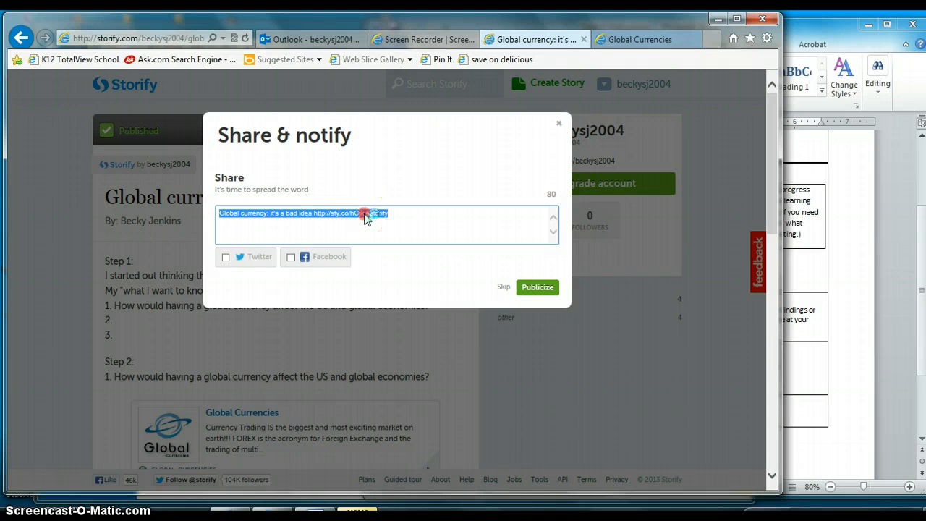
right_click(365, 216)
click(404, 258)
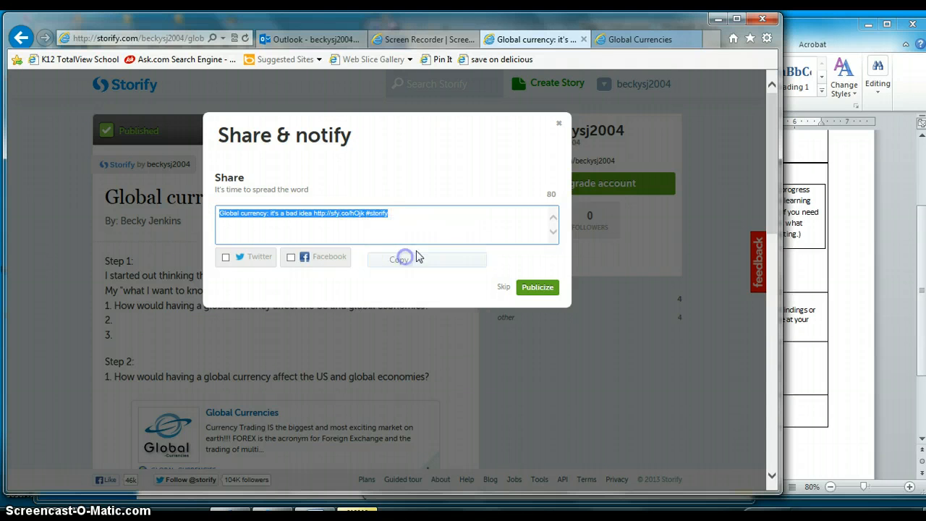
click(447, 224)
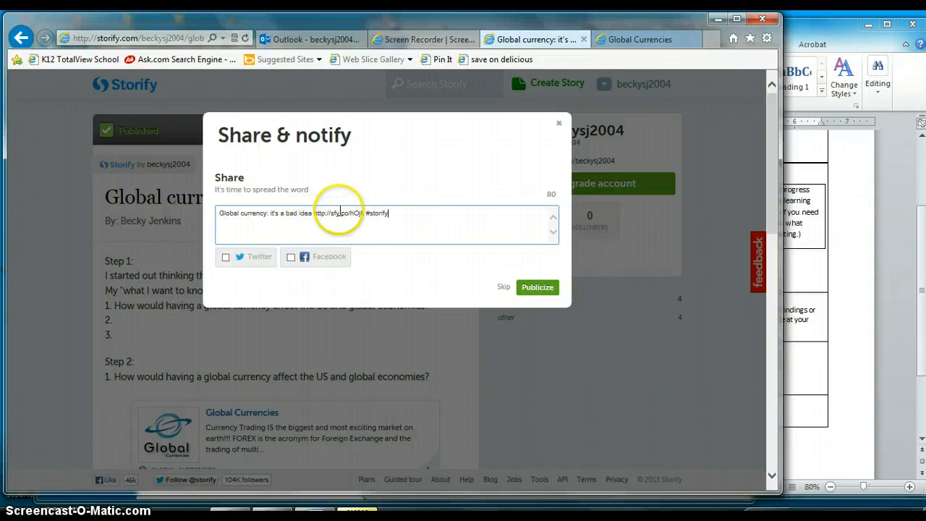